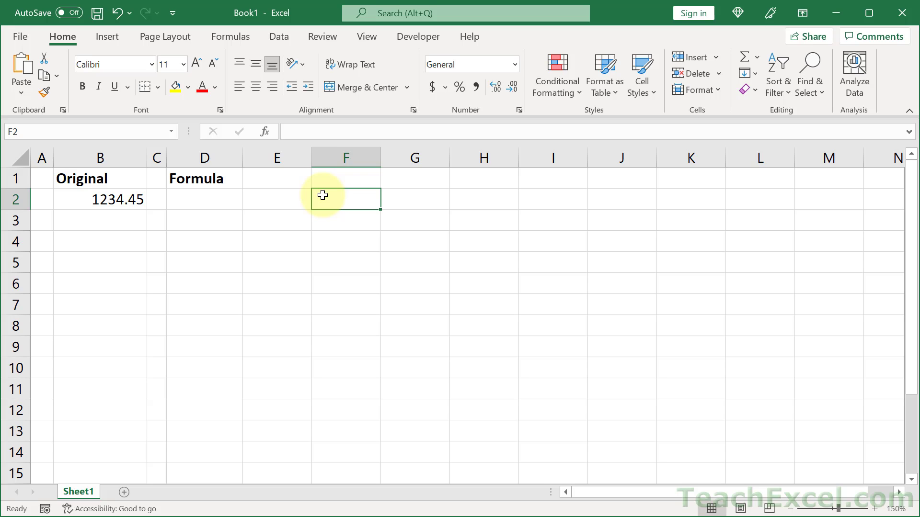
# Step: Open Format Cells for B2 and show the Custom number format codes
pyautogui.rightClick(72, 205)
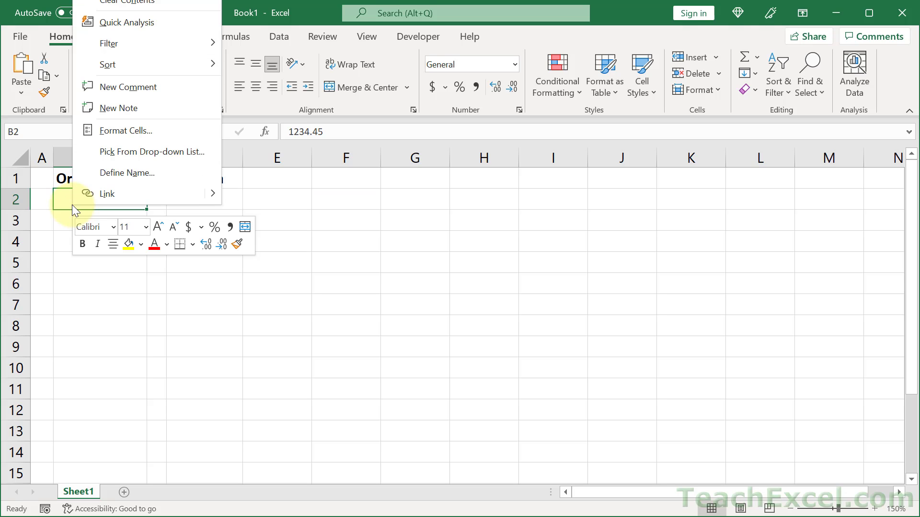
pyautogui.click(167, 128)
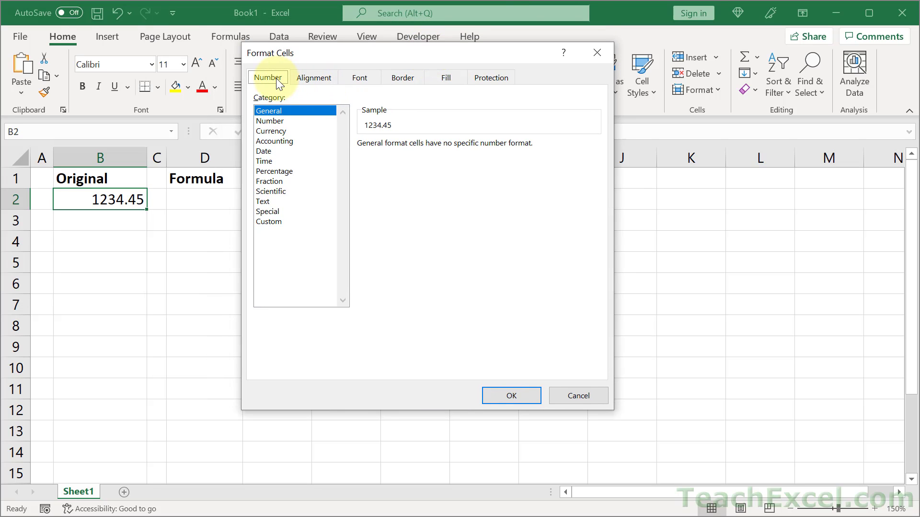
pyautogui.click(274, 222)
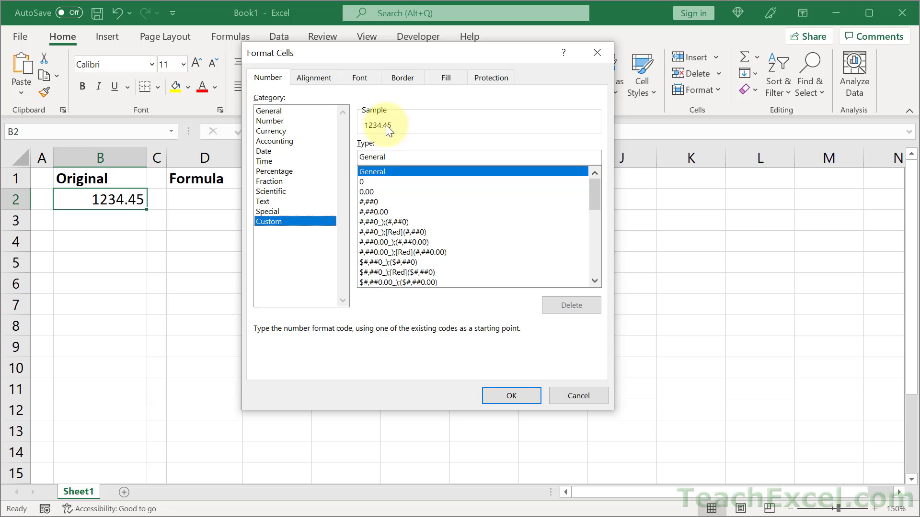
# Step: Preview several custom codes, settling on #,##0_);(#,##0), which shows 1,234
pyautogui.click(383, 221)
pyautogui.click(384, 242)
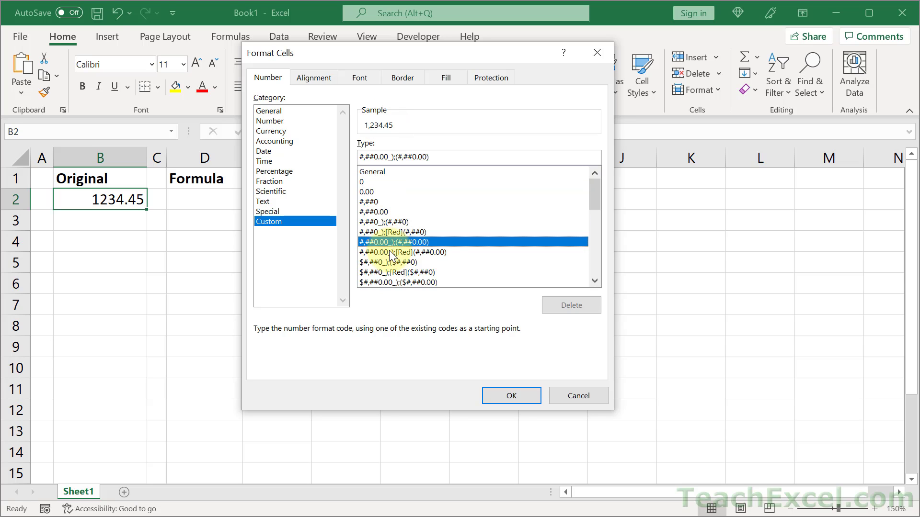
pyautogui.click(389, 254)
pyautogui.click(390, 272)
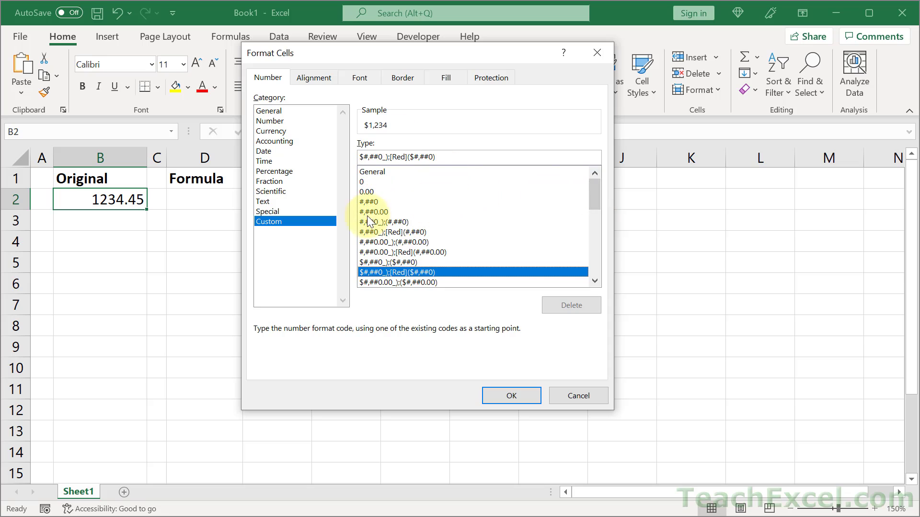
pyautogui.click(392, 223)
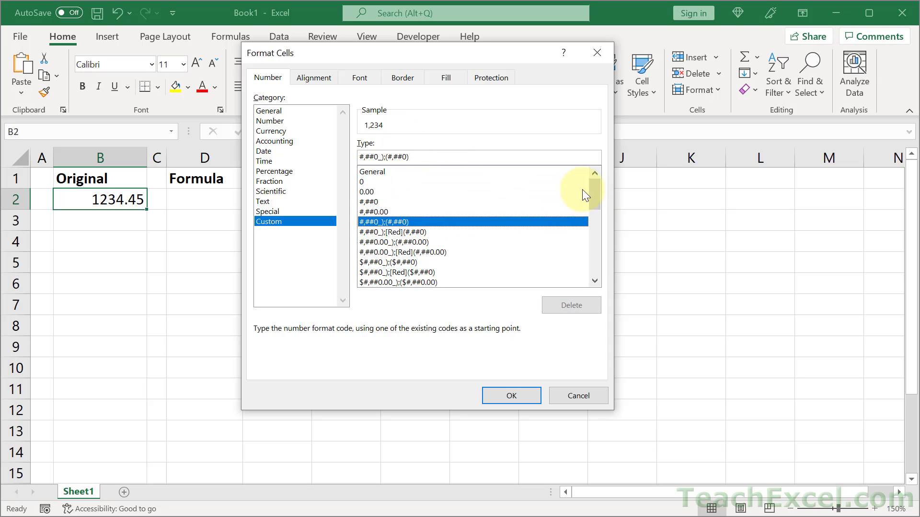
pyautogui.moveTo(594, 191)
pyautogui.mouseDown()
pyautogui.moveTo(596, 258)
pyautogui.moveTo(594, 188)
pyautogui.mouseUp()
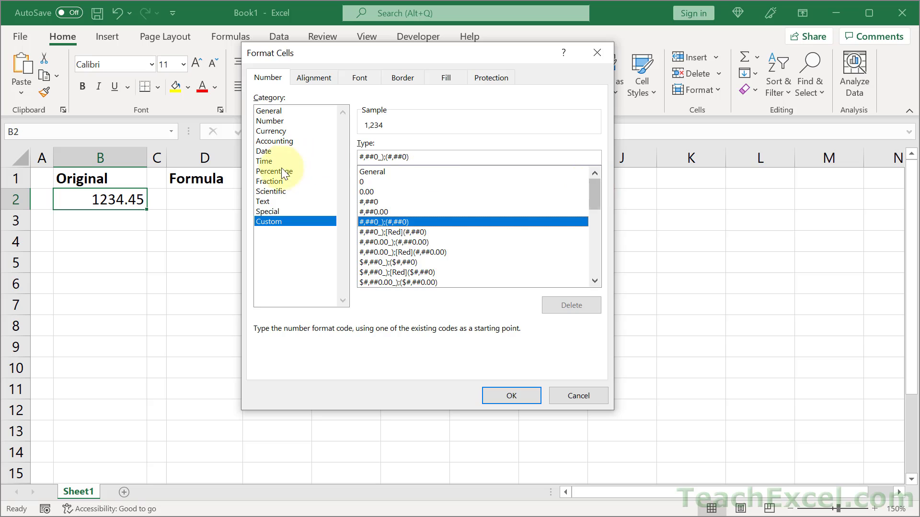
# Step: Compare Fraction, Time and Accounting, then apply Currency with 2 decimals and $ to B2
pyautogui.click(275, 181)
pyautogui.click(264, 161)
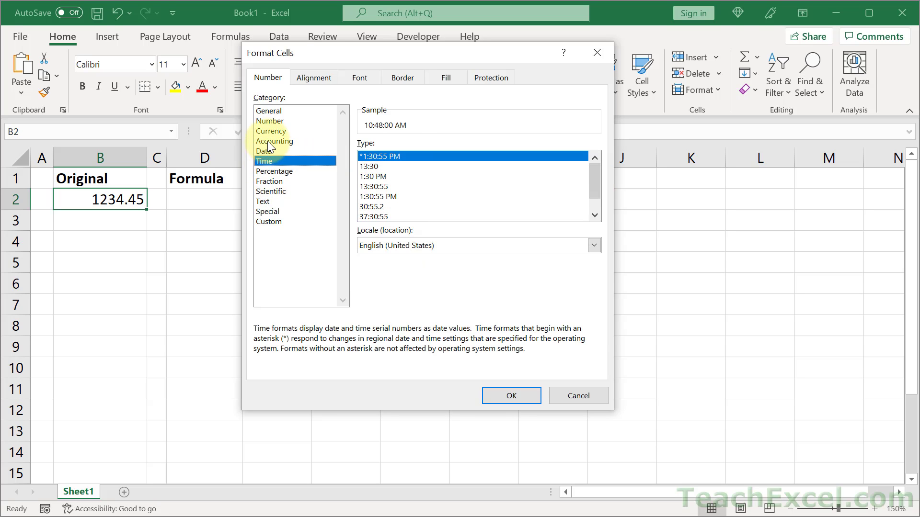
pyautogui.click(271, 141)
pyautogui.click(267, 131)
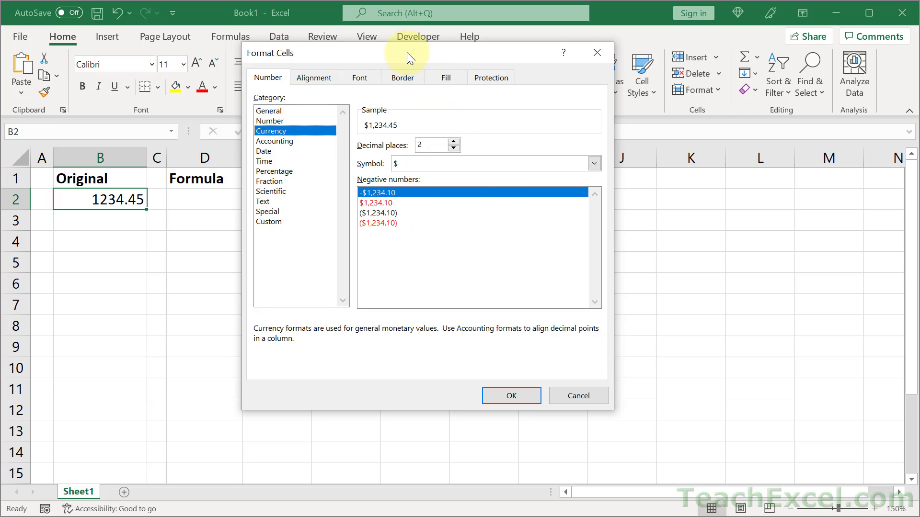
pyautogui.moveTo(407, 52); pyautogui.dragTo(459, 118)
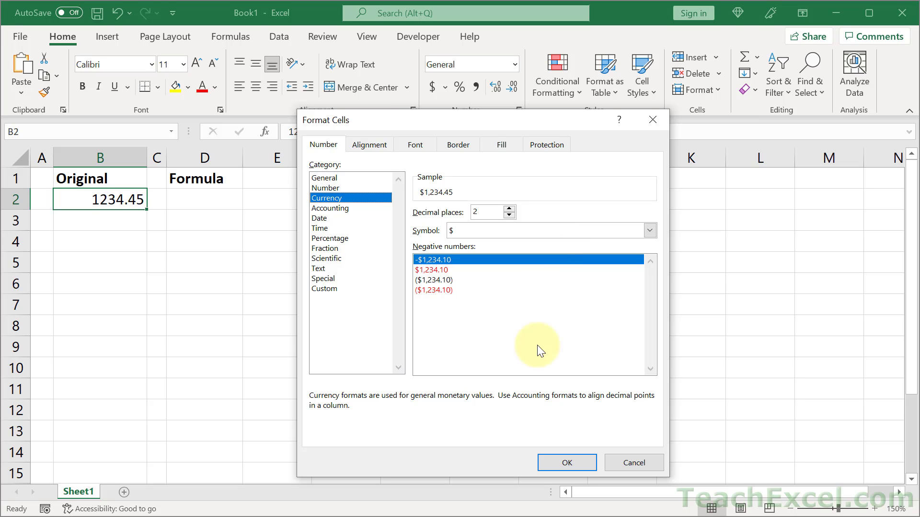
pyautogui.click(553, 462)
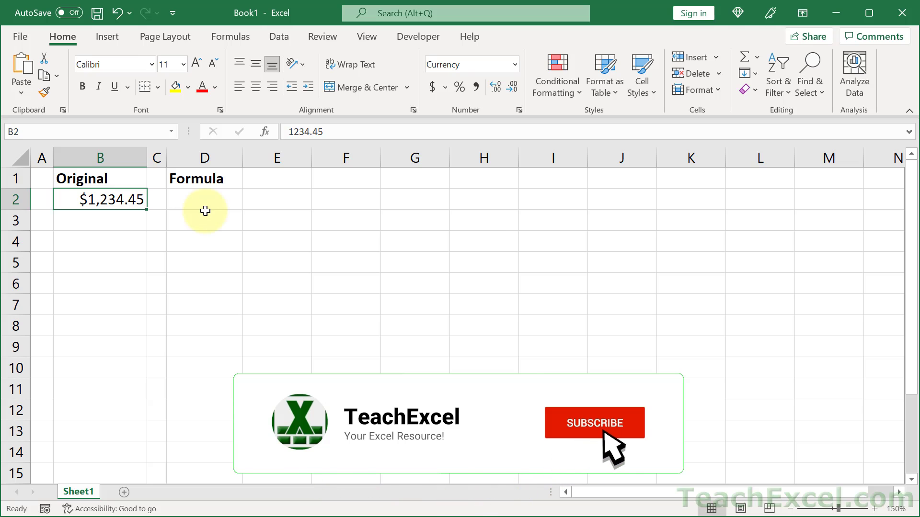
pyautogui.rightClick(106, 199)
pyautogui.press('Escape')
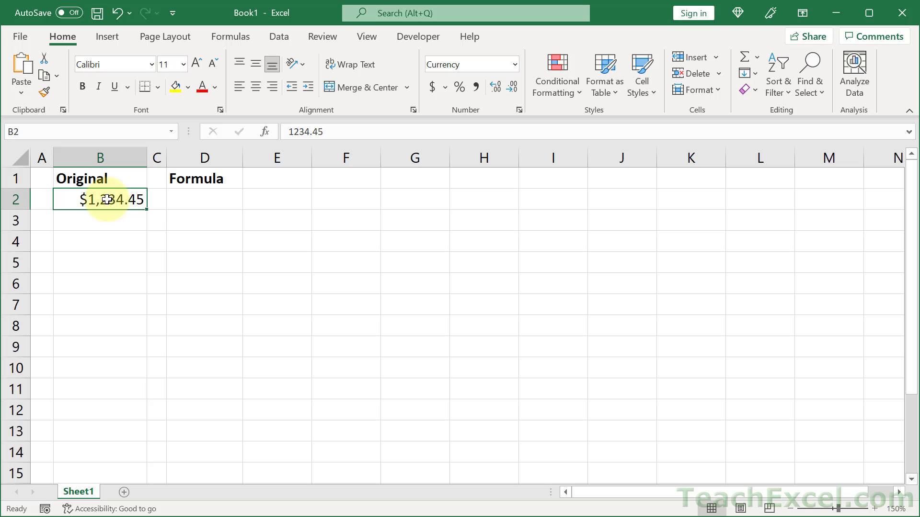
pyautogui.click(518, 109)
pyautogui.moveTo(470, 56); pyautogui.dragTo(468, 94)
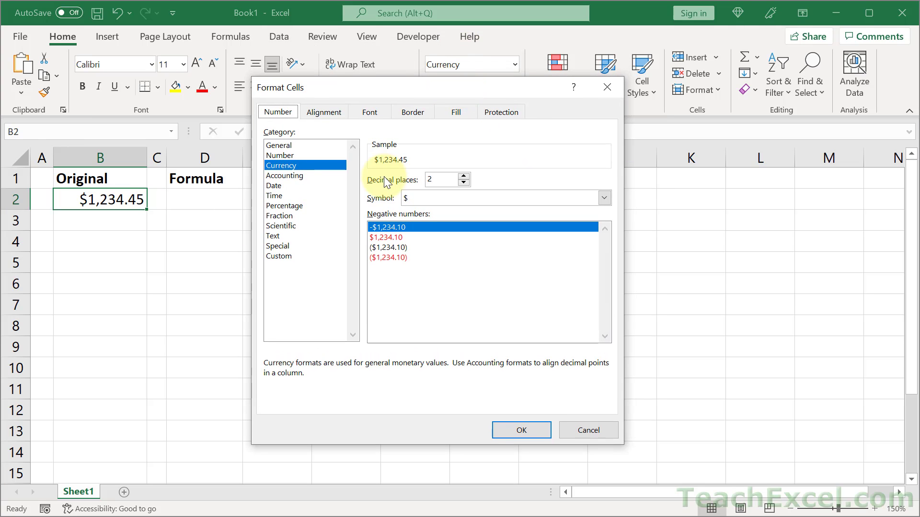
pyautogui.click(277, 257)
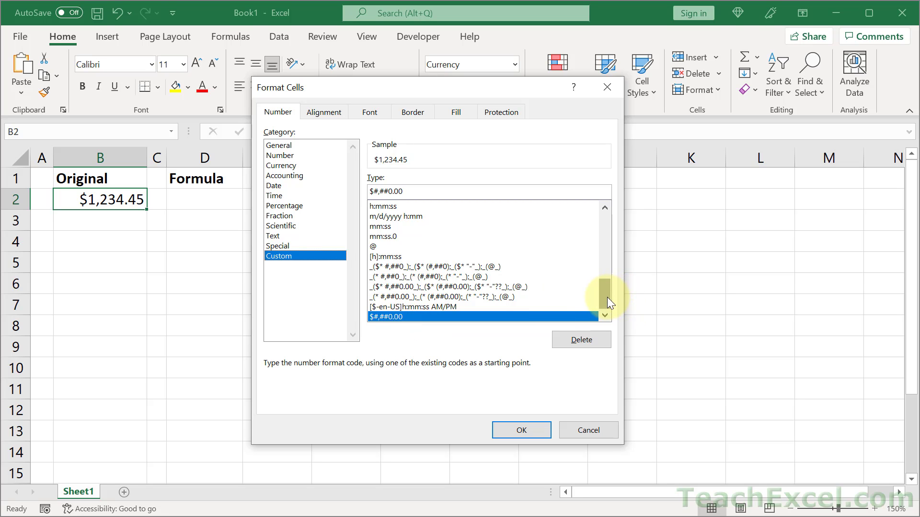
pyautogui.moveTo(605, 297)
pyautogui.mouseDown()
pyautogui.moveTo(606, 223)
pyautogui.moveTo(609, 312)
pyautogui.mouseUp()
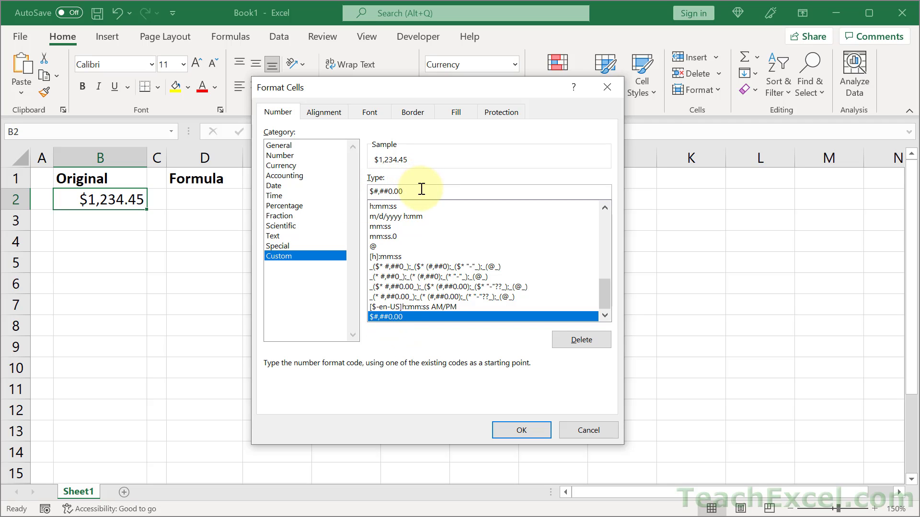
pyautogui.moveTo(420, 190); pyautogui.dragTo(370, 191)
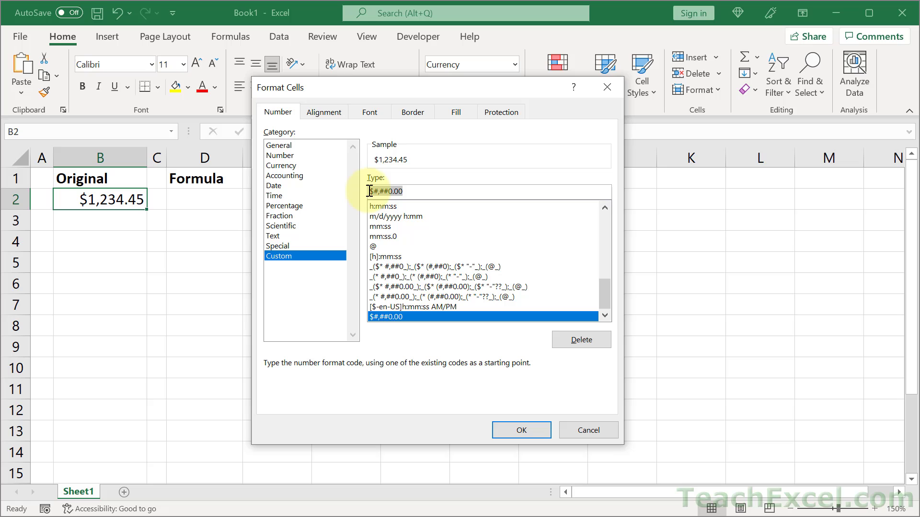
pyautogui.click(574, 424)
# Step: Enter =TEXT(B2,"$#,##0.00") in D2 so it displays $1,234.45
pyautogui.click(222, 202)
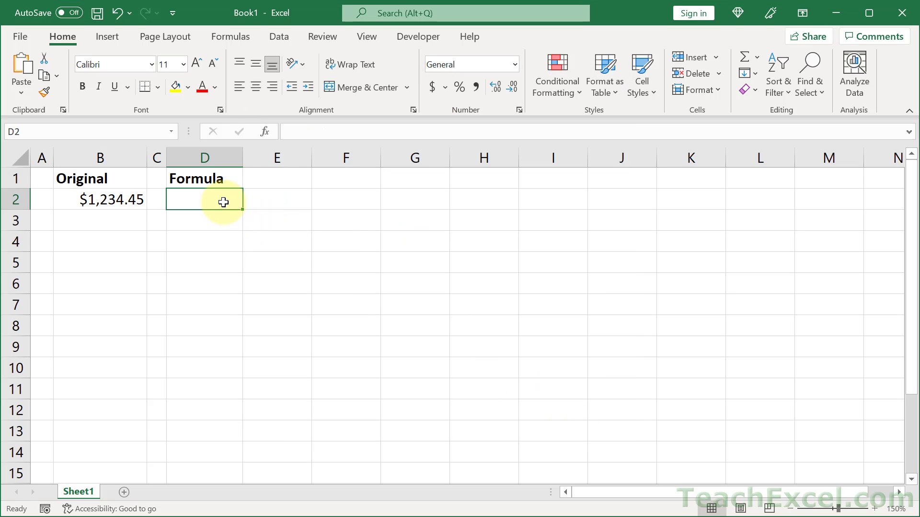
pyautogui.write('=text')
pyautogui.press('Tab')
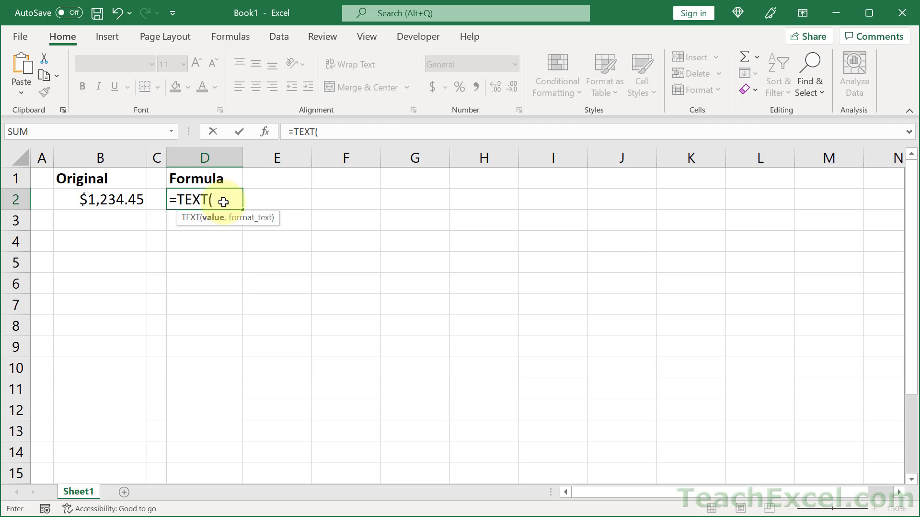
pyautogui.click(80, 201)
pyautogui.write(',')
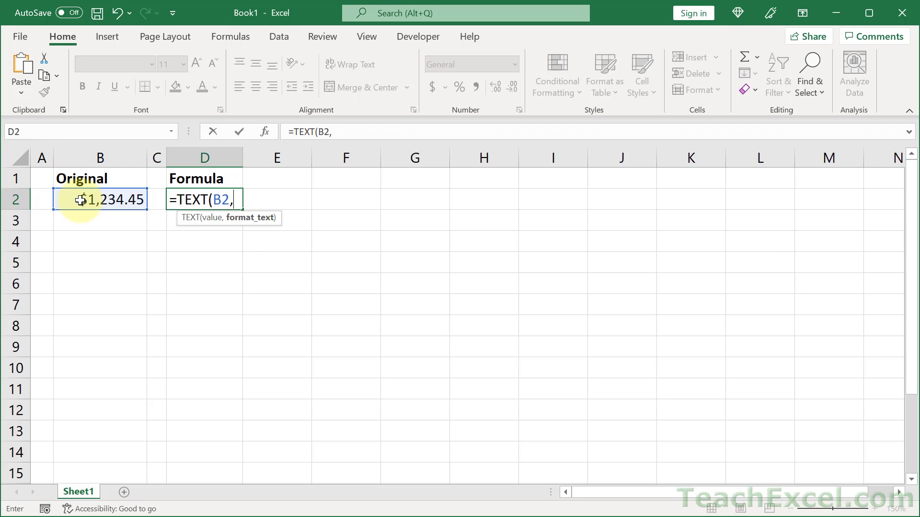
pyautogui.write('"$#,##0.00")')
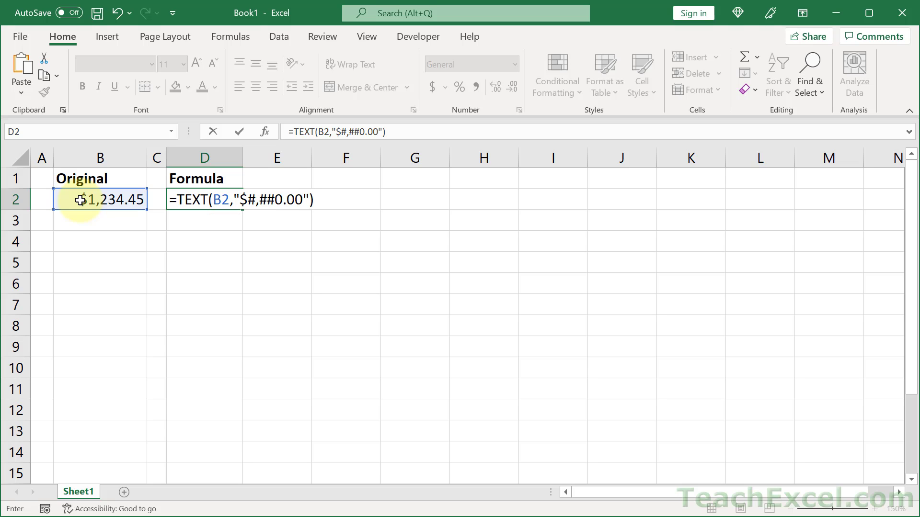
pyautogui.press('Return')
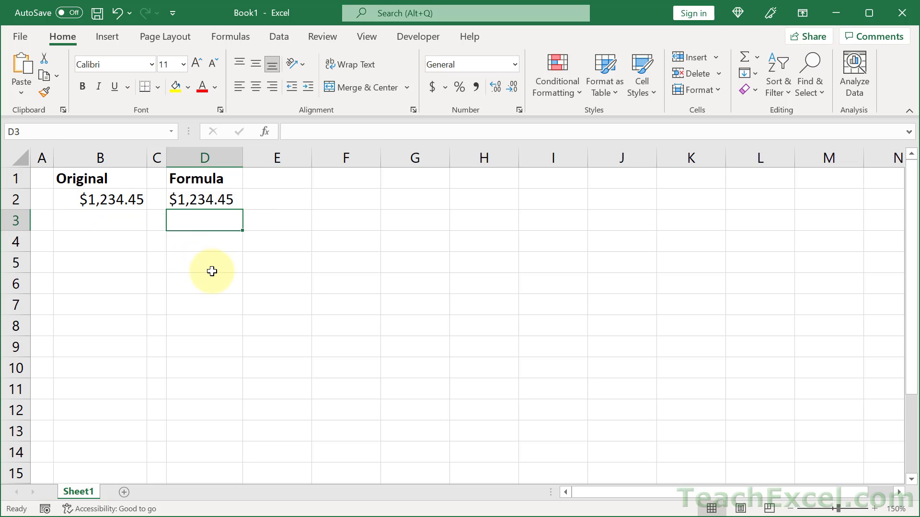
# Step: Delete the $#,##0.00 code from B2's Custom formats, leaving B2 as 1234.45
pyautogui.click(117, 198)
pyautogui.rightClick(116, 194)
pyautogui.click(178, 118)
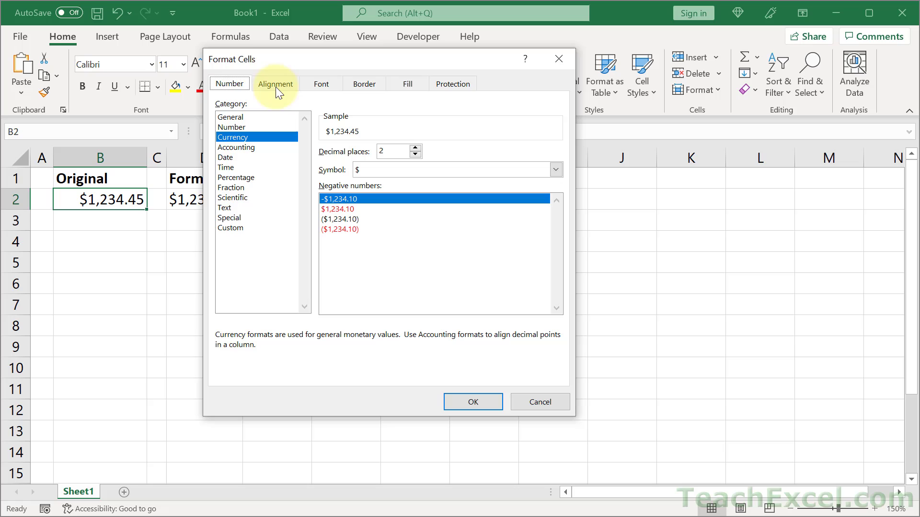
pyautogui.click(231, 228)
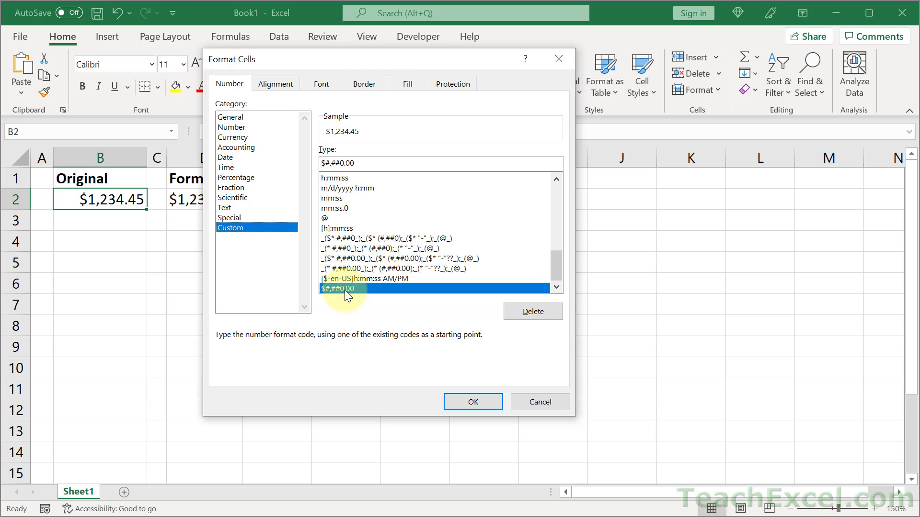
pyautogui.click(516, 309)
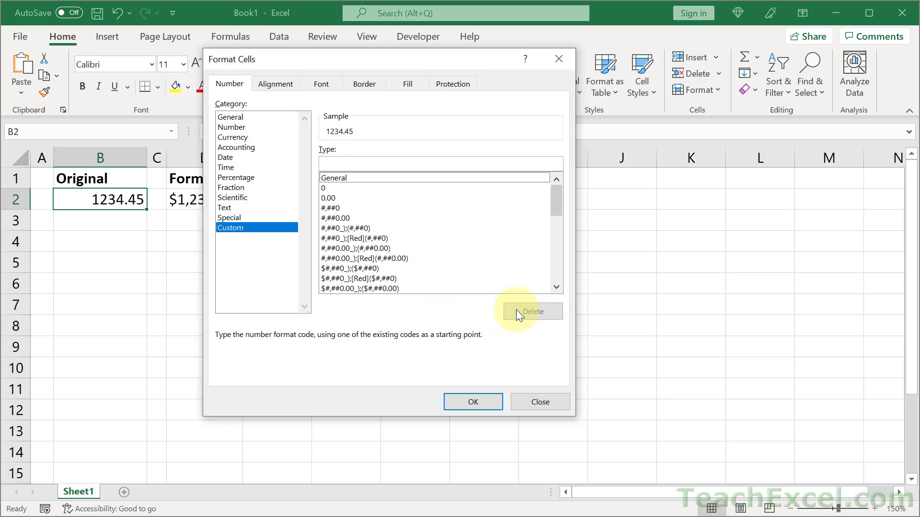
pyautogui.moveTo(554, 193); pyautogui.dragTo(565, 280)
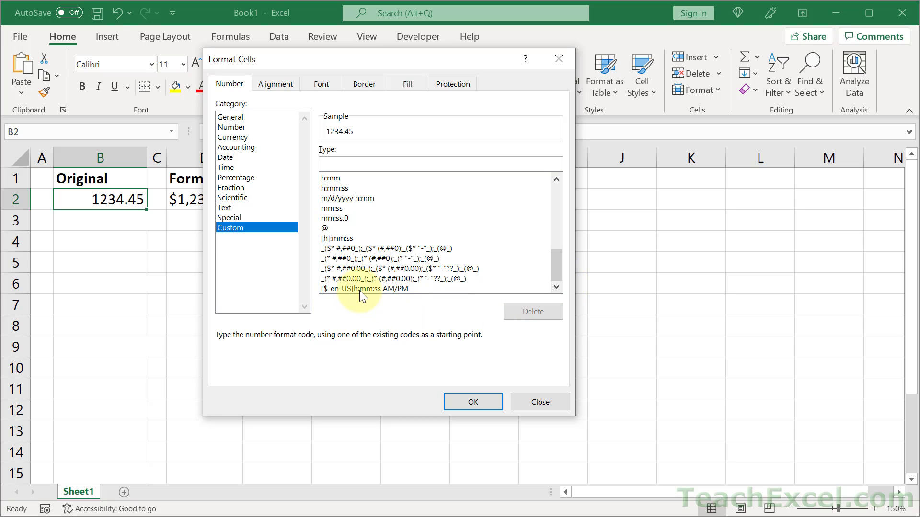
# Step: Apply the English (United Kingdom) 14.3.12 date format to B2, showing 18.5.03
pyautogui.click(226, 157)
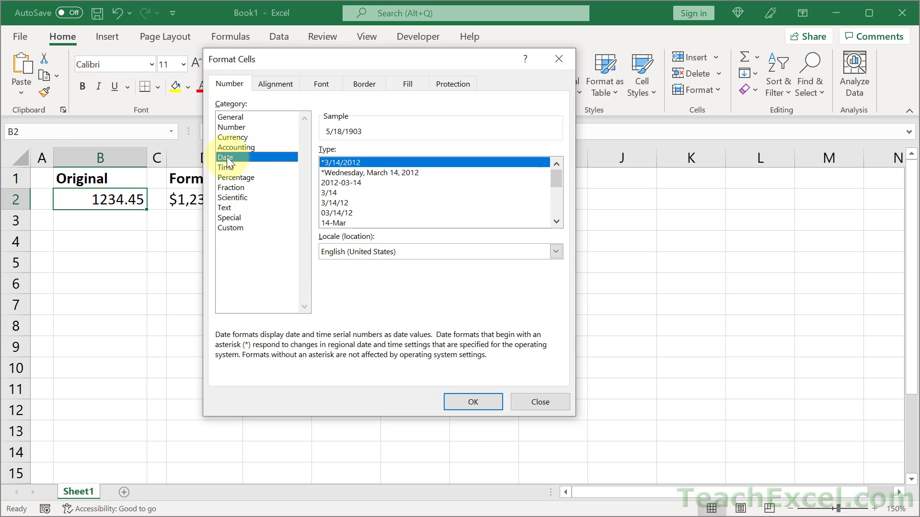
pyautogui.click(376, 248)
pyautogui.click(556, 314)
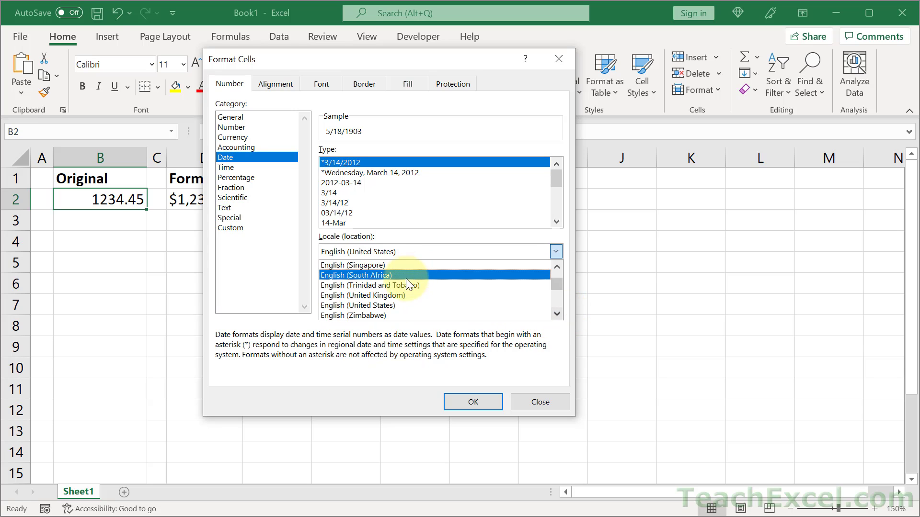
pyautogui.click(392, 296)
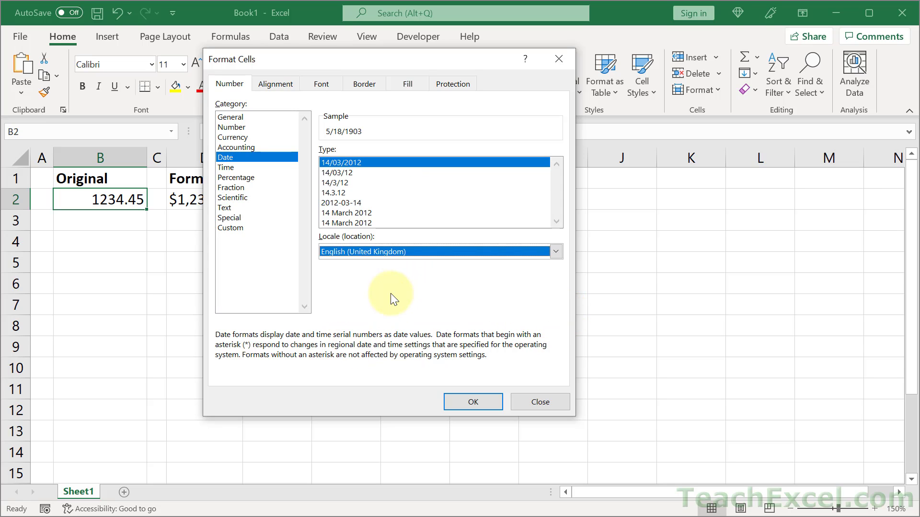
pyautogui.click(338, 194)
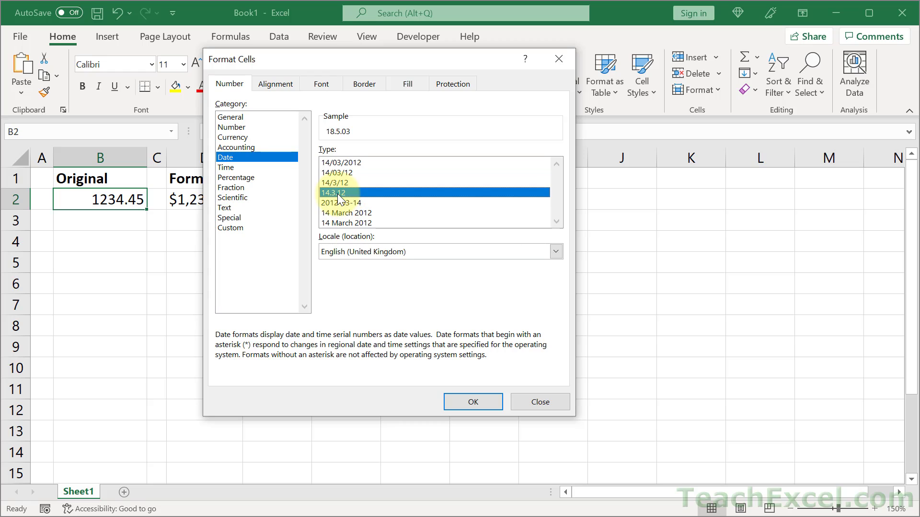
pyautogui.click(453, 401)
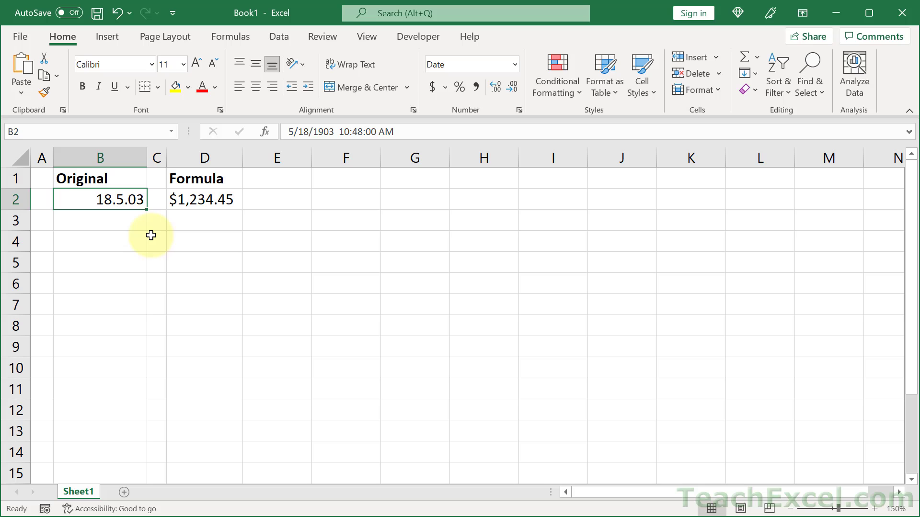
pyautogui.click(519, 111)
pyautogui.click(286, 257)
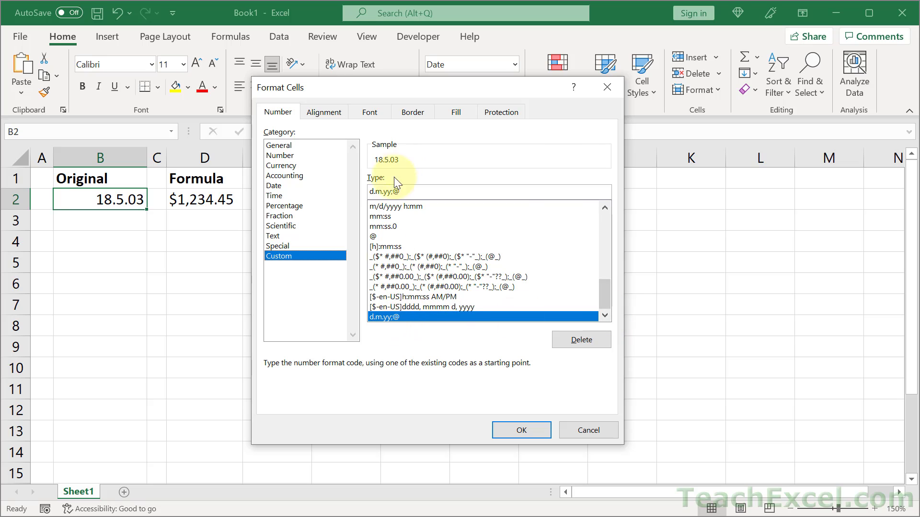
pyautogui.moveTo(411, 187); pyautogui.dragTo(371, 192)
pyautogui.hotkey('ctrl', 'c')
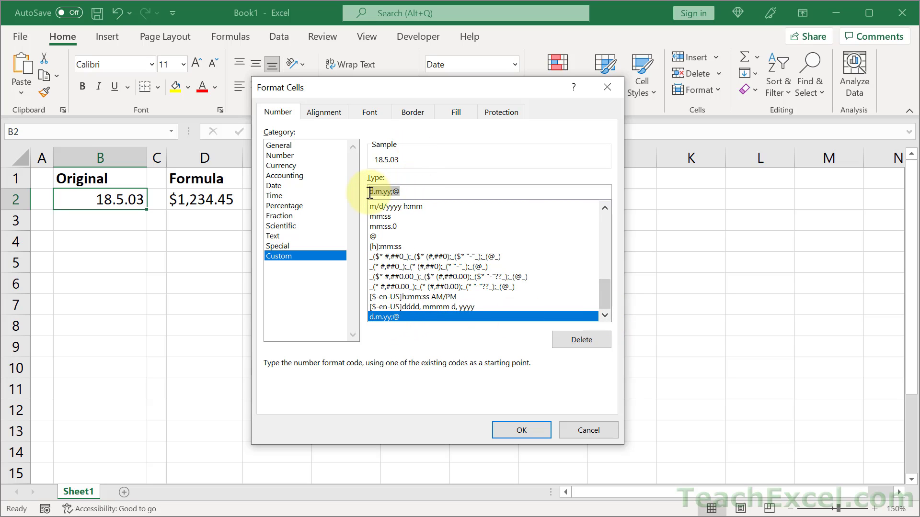
pyautogui.click(536, 432)
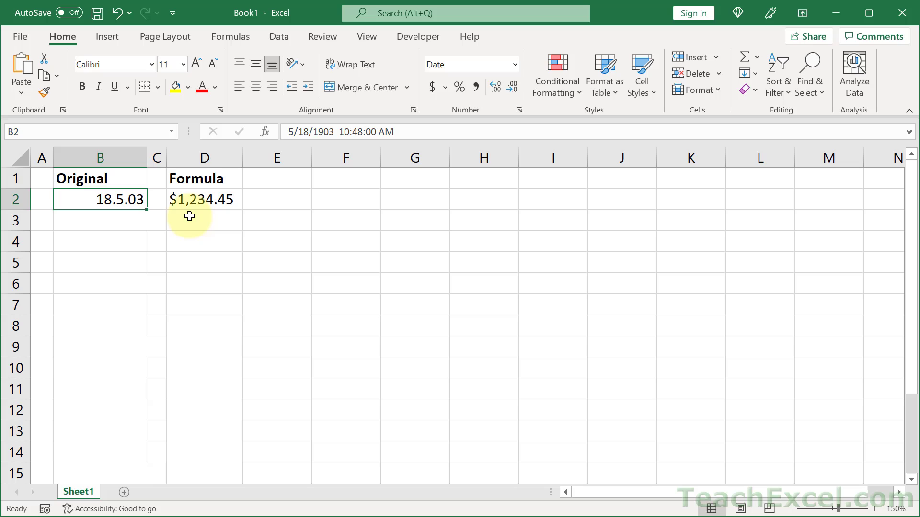
# Step: Change D2's formula to =TEXT(B2,"d.m.yy;@") so it displays 18.5.03
pyautogui.doubleClick(193, 200)
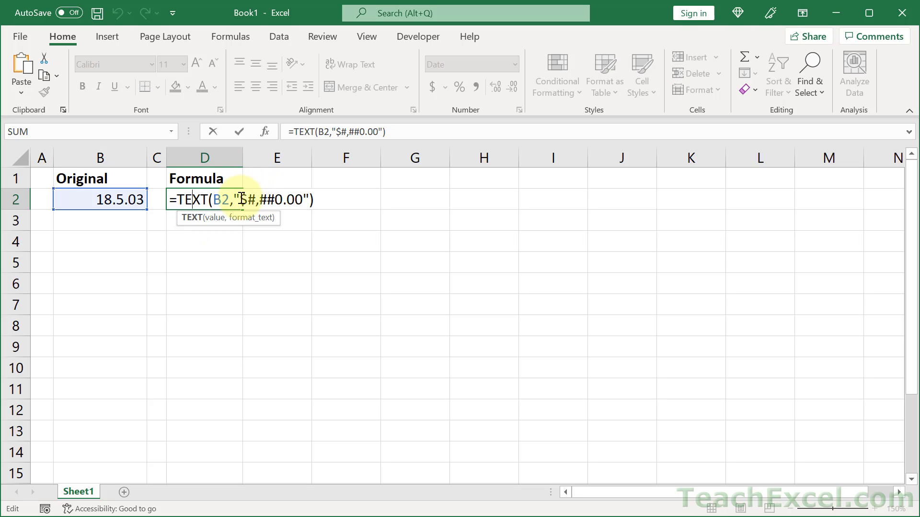
pyautogui.moveTo(241, 198); pyautogui.dragTo(301, 194)
pyautogui.press('Delete')
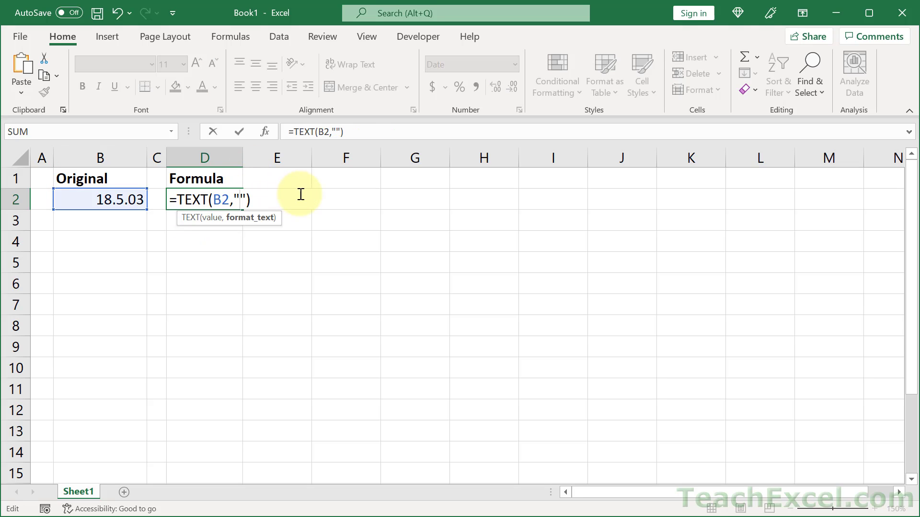
pyautogui.hotkey('ctrl', 'v')
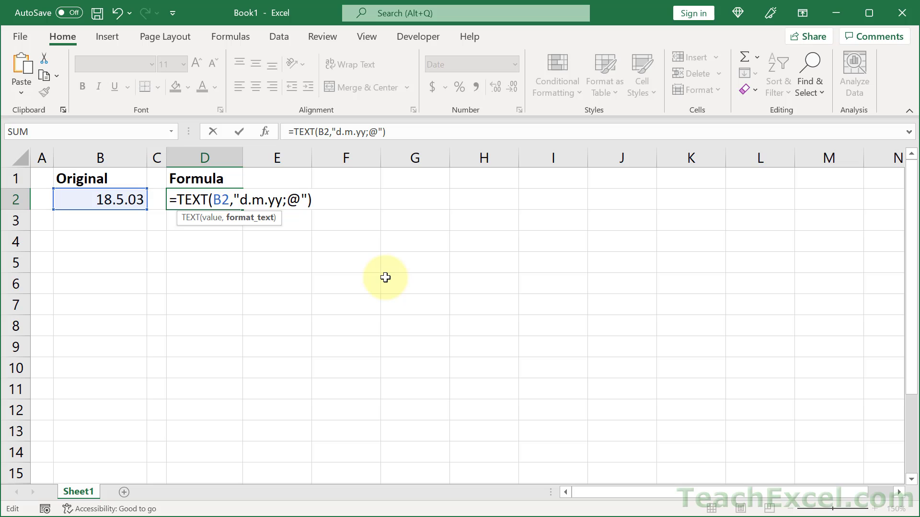
pyautogui.press('Return')
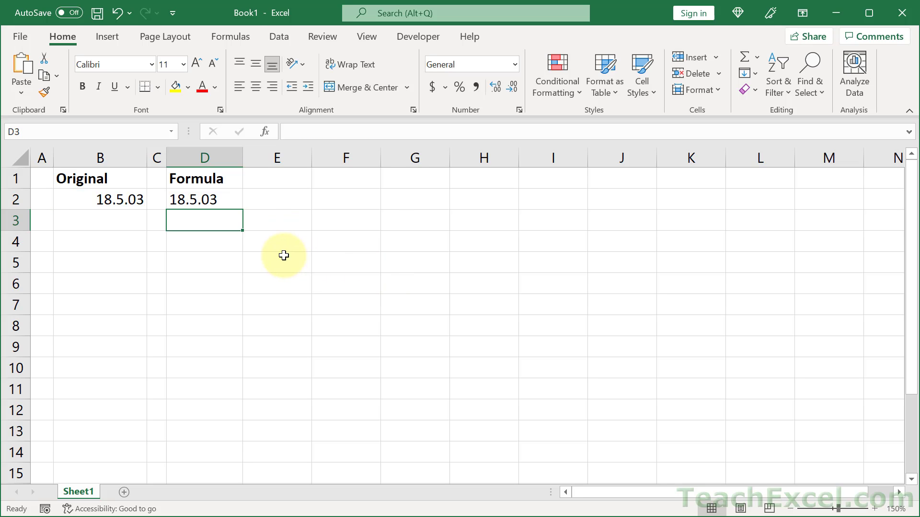